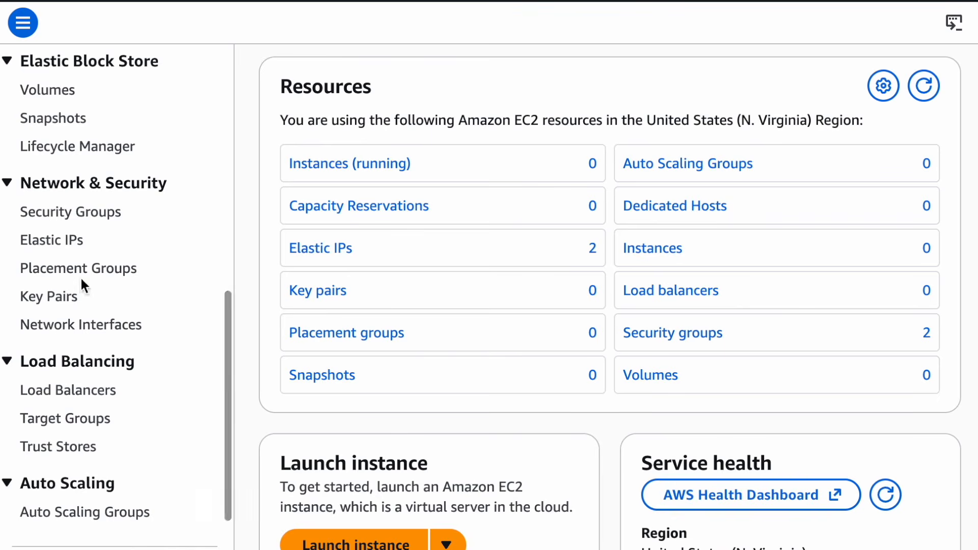
Create a security group with an inbound MYSQL/Aurora rule from Anywhere-IPv4 and an outbound rule for all traffic to 0.0.0.0/0
left_click(60, 212)
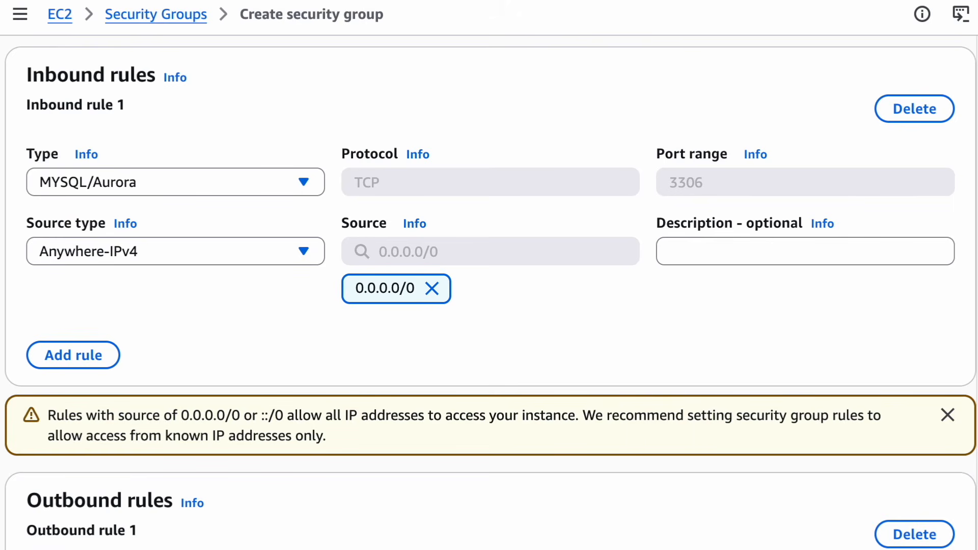
scroll(489, 293, "down", 8)
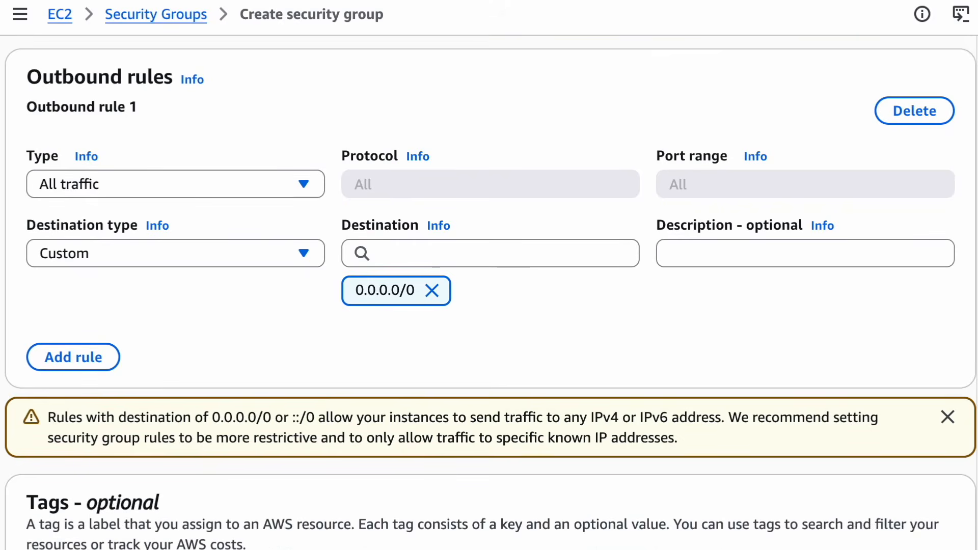
scroll(489, 293, "down", 4)
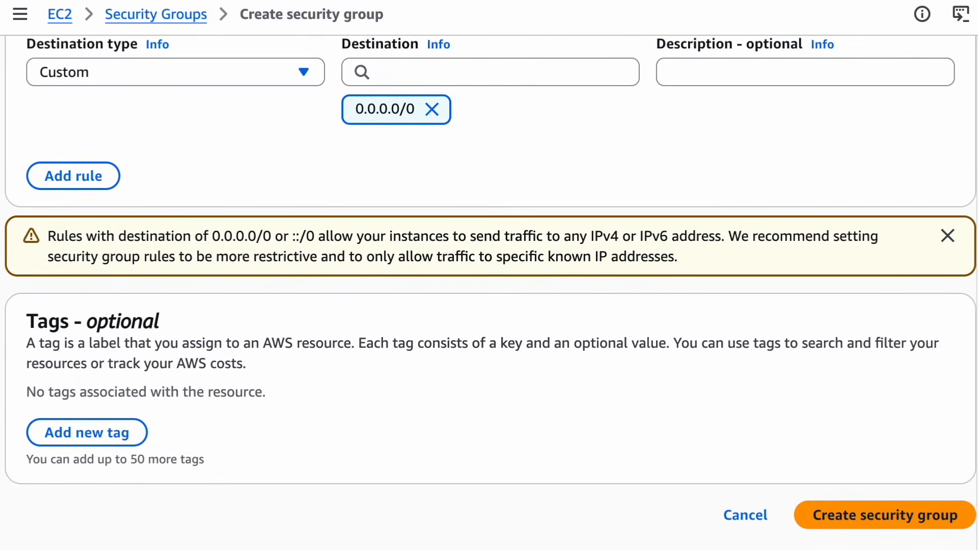
left_click(873, 517)
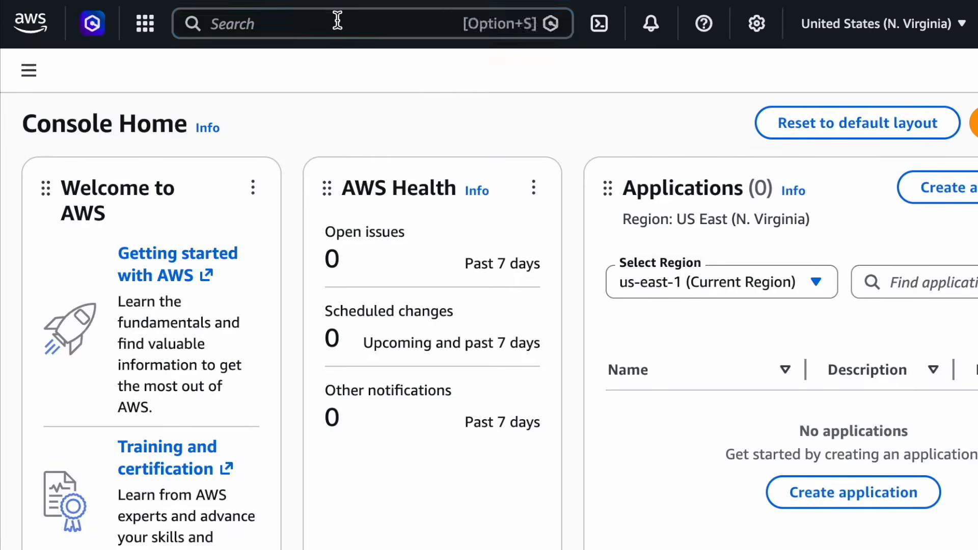
Search the AWS services for Amazon RDS, open Aurora and RDS, and start creating a new database from its database list
left_click(336, 22)
type("Amazon RDS")
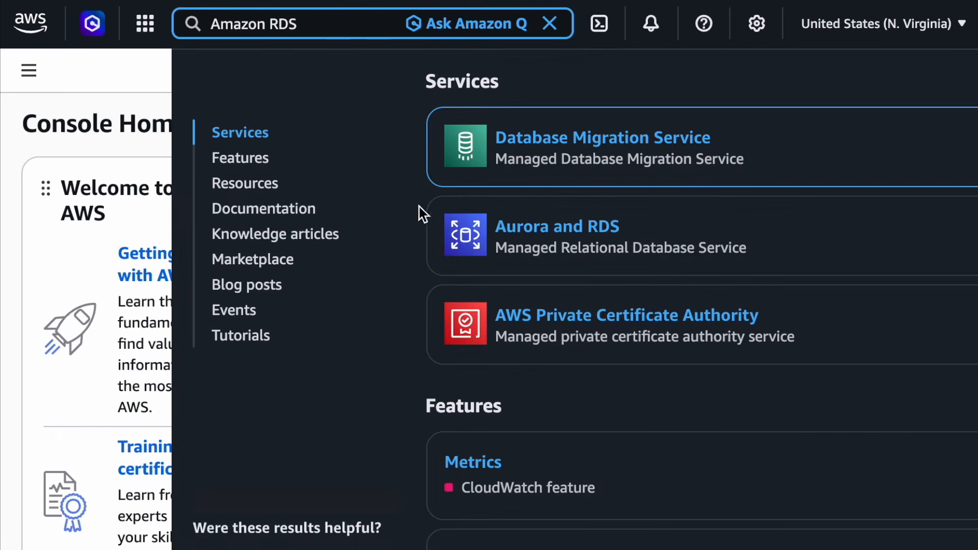
left_click(516, 228)
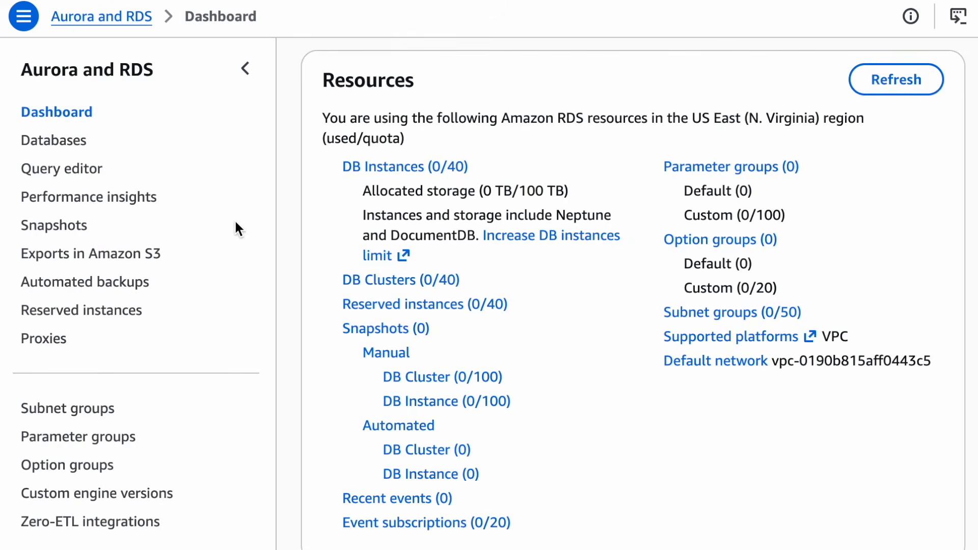
left_click(50, 146)
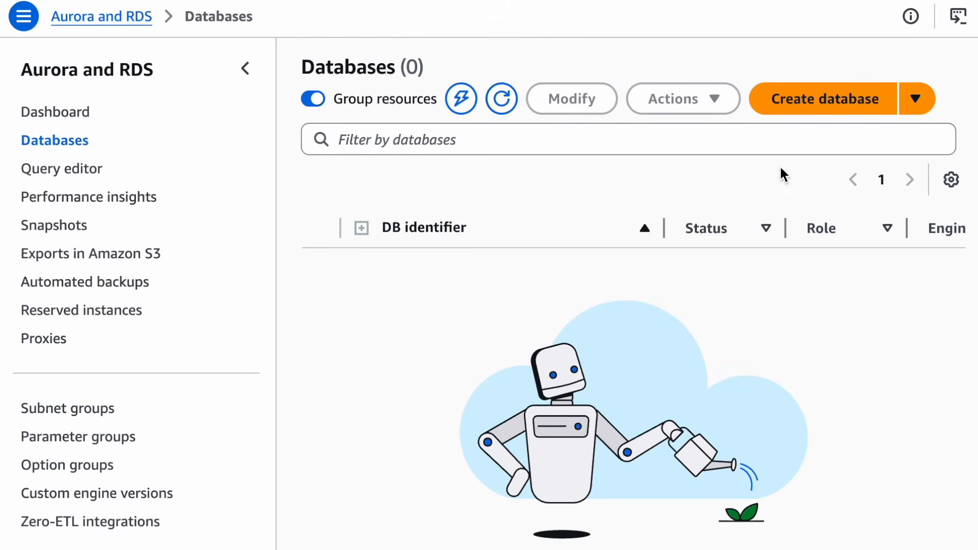
left_click(801, 103)
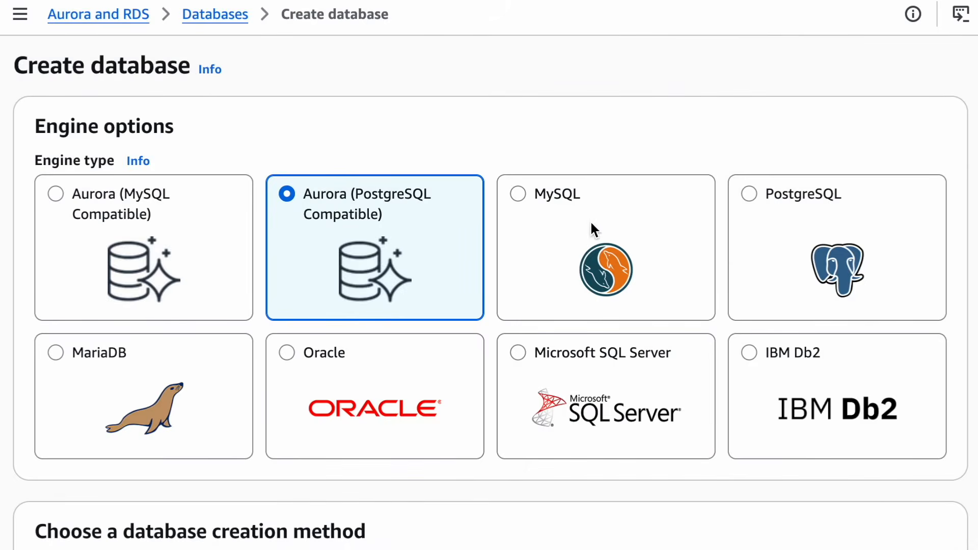
Choose the MySQL engine and the Free tier template for the new database
left_click(566, 240)
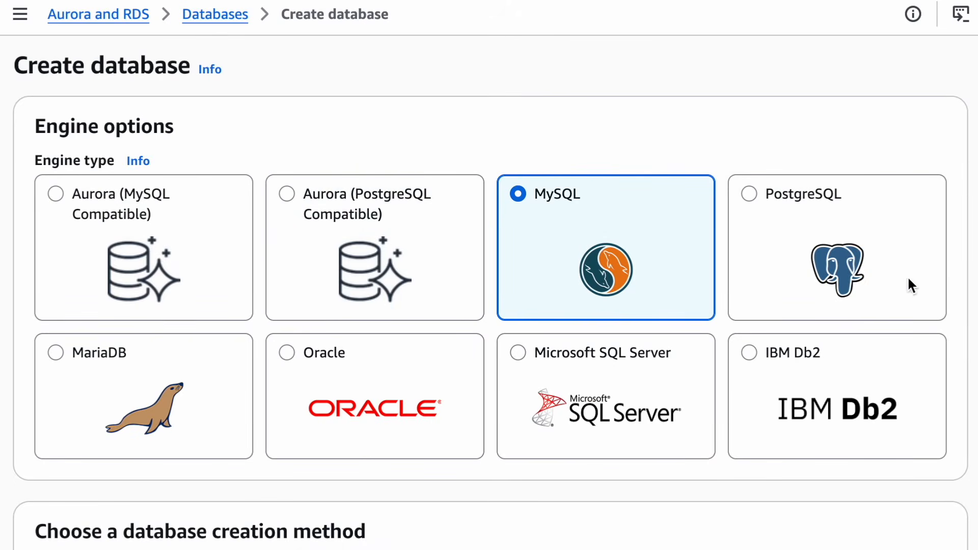
scroll(972, 357, "down", 9)
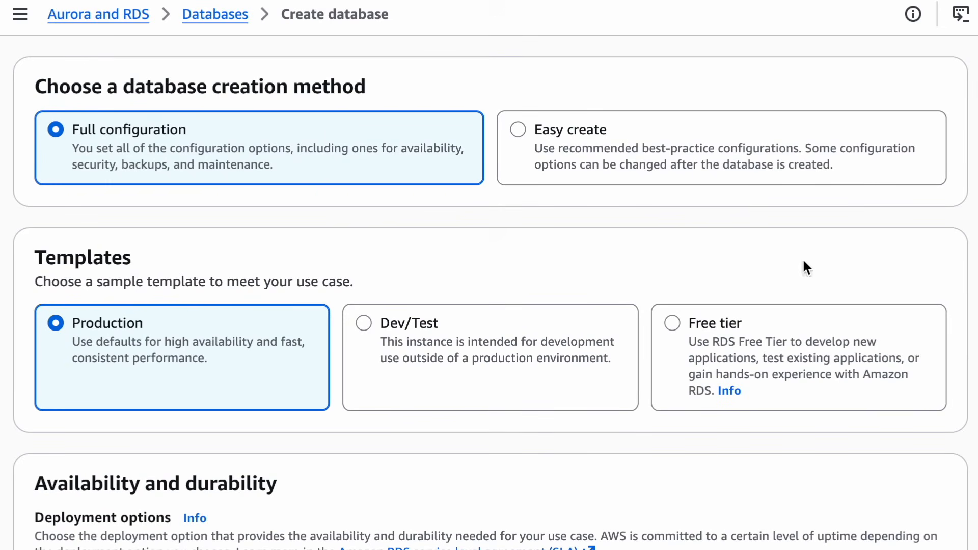
left_click(677, 326)
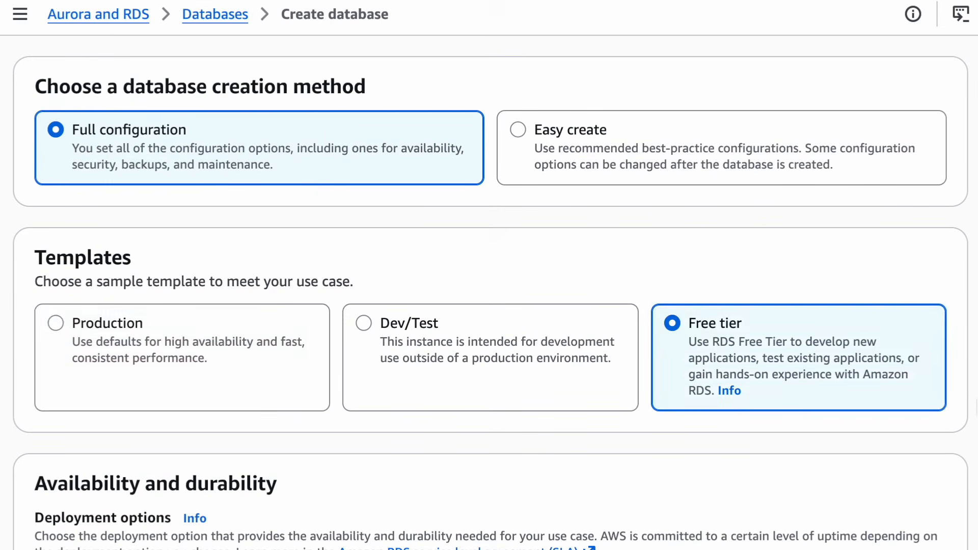
Enter and confirm the master password for the self-managed admin user in the credentials settings
scroll(974, 409, "down", 7)
scroll(974, 409, "down", 1)
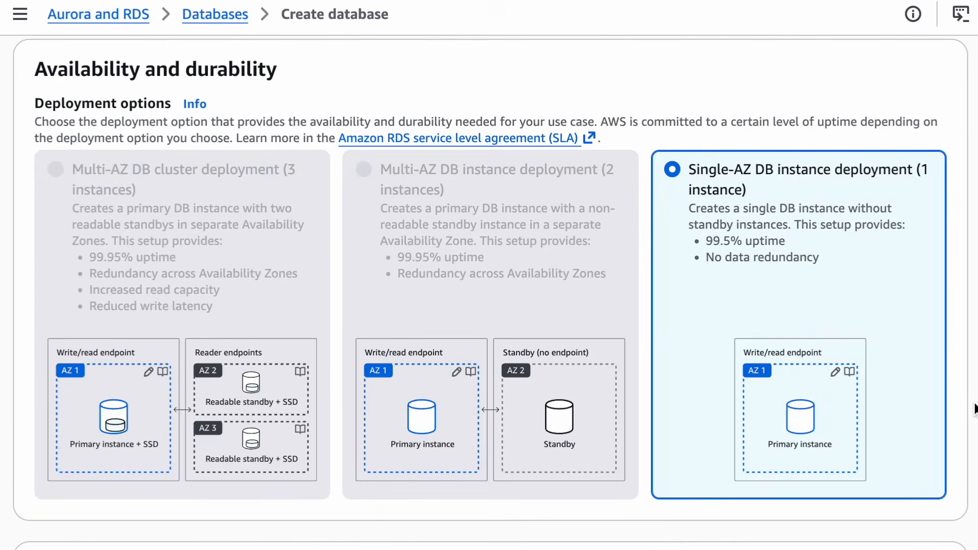
scroll(974, 410, "down", 6)
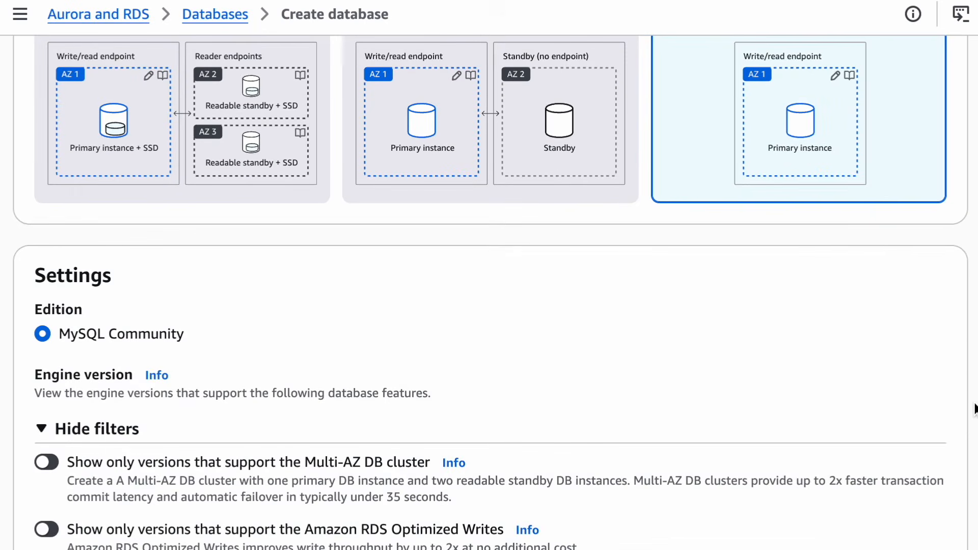
scroll(974, 409, "down", 4)
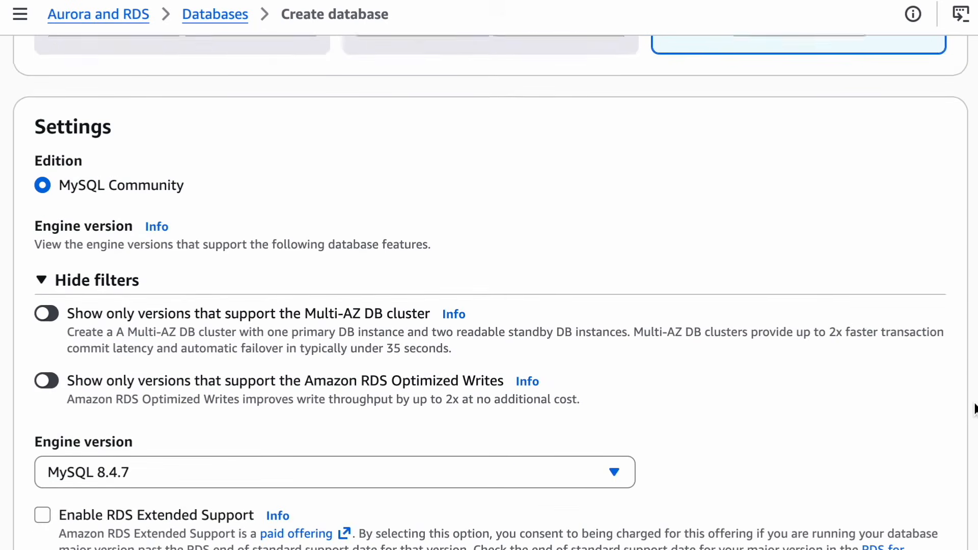
scroll(975, 409, "down", 1)
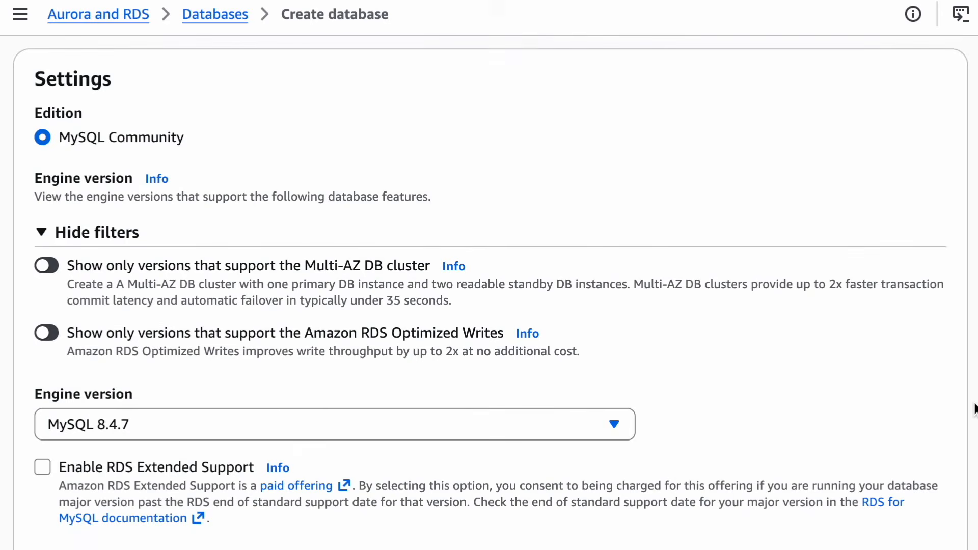
scroll(974, 409, "down", 5)
scroll(974, 409, "down", 7)
scroll(975, 406, "down", 3)
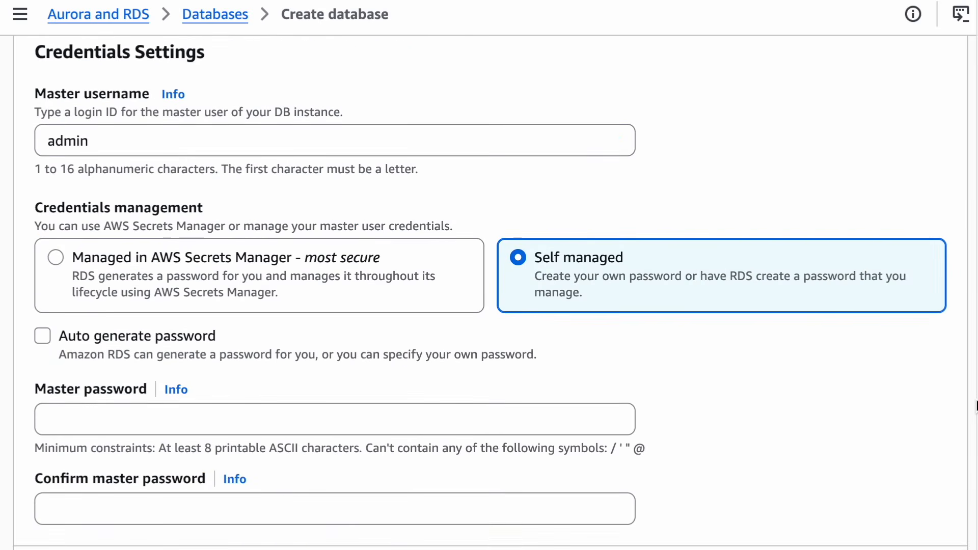
left_click(561, 418)
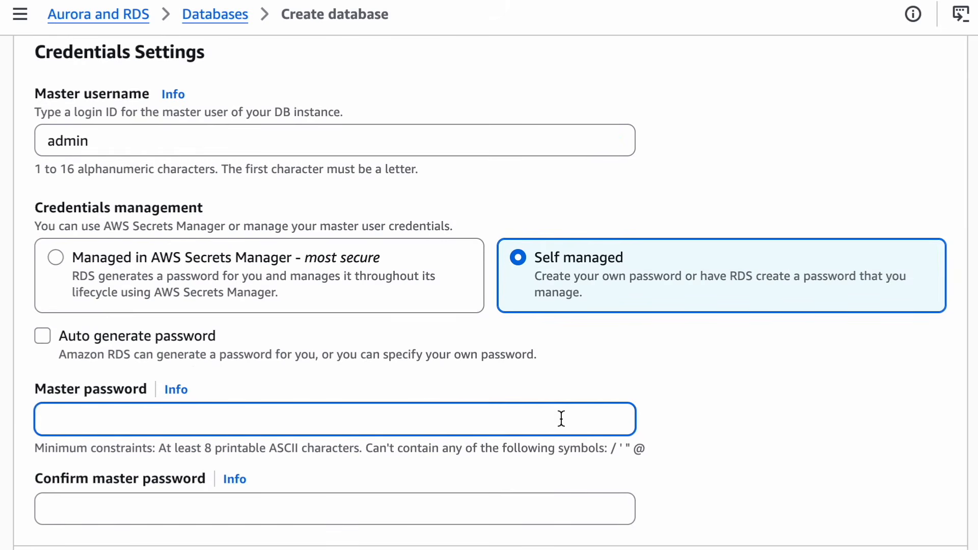
type("•••••••••••")
left_click(558, 510)
type("•••••••••")
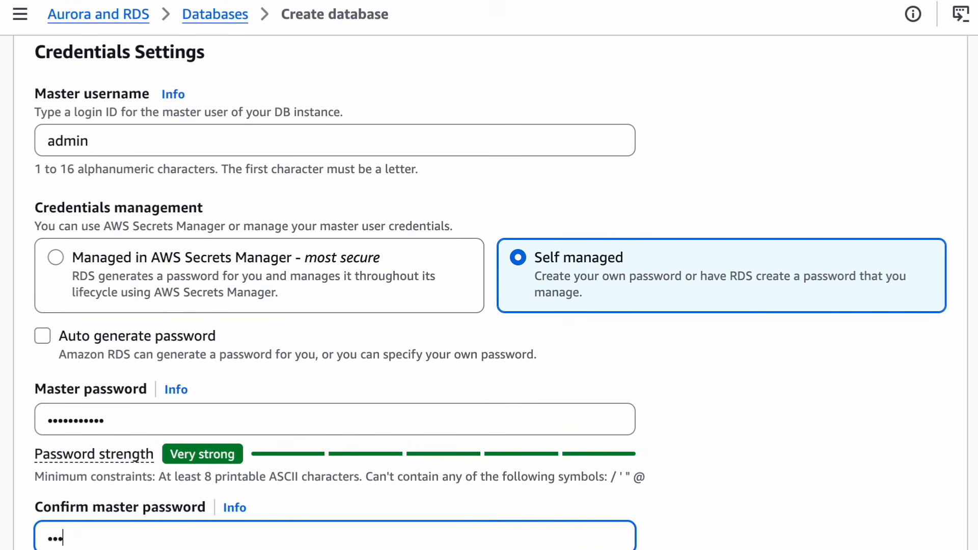
type("••")
Set the DB instance type to db.t3.micro in the instance configuration
scroll(716, 498, "down", 6)
scroll(716, 498, "down", 1)
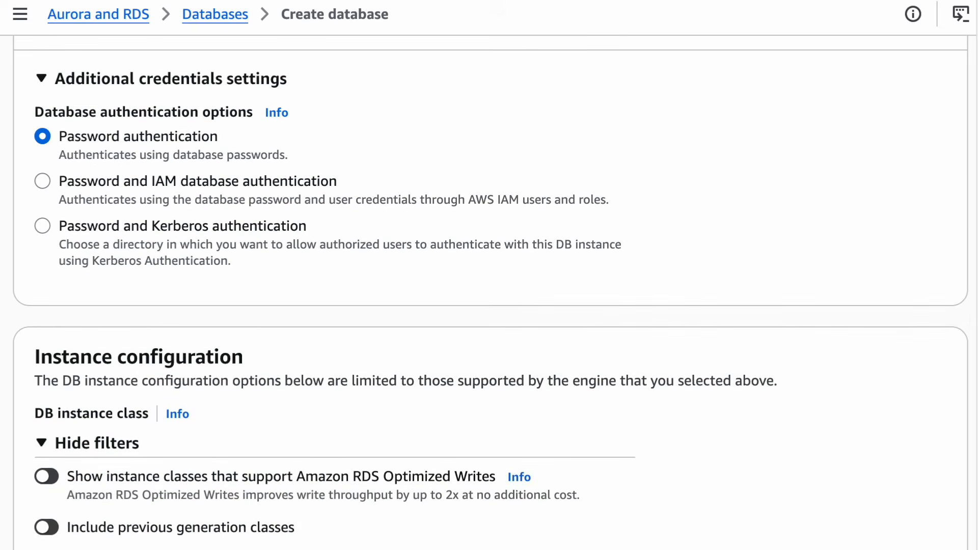
scroll(603, 481, "down", 8)
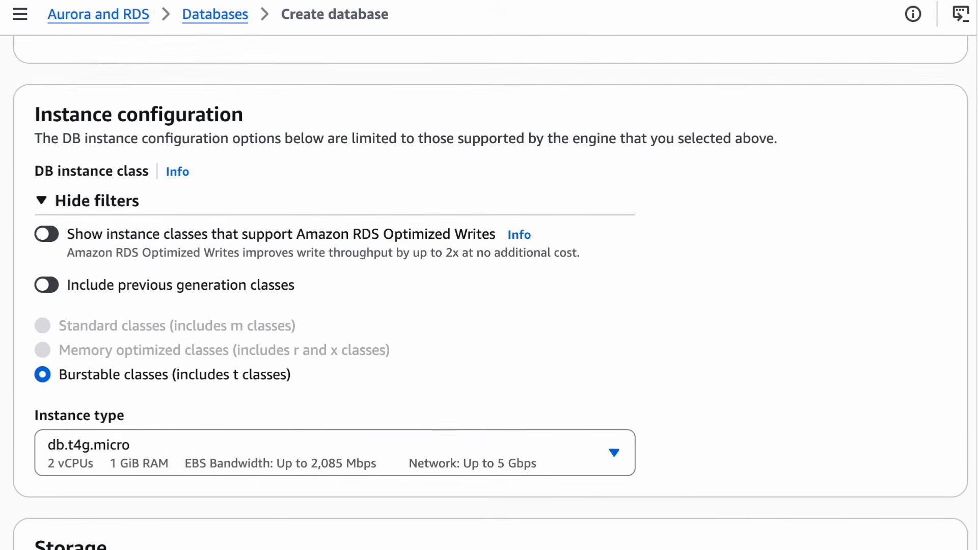
left_click(602, 402)
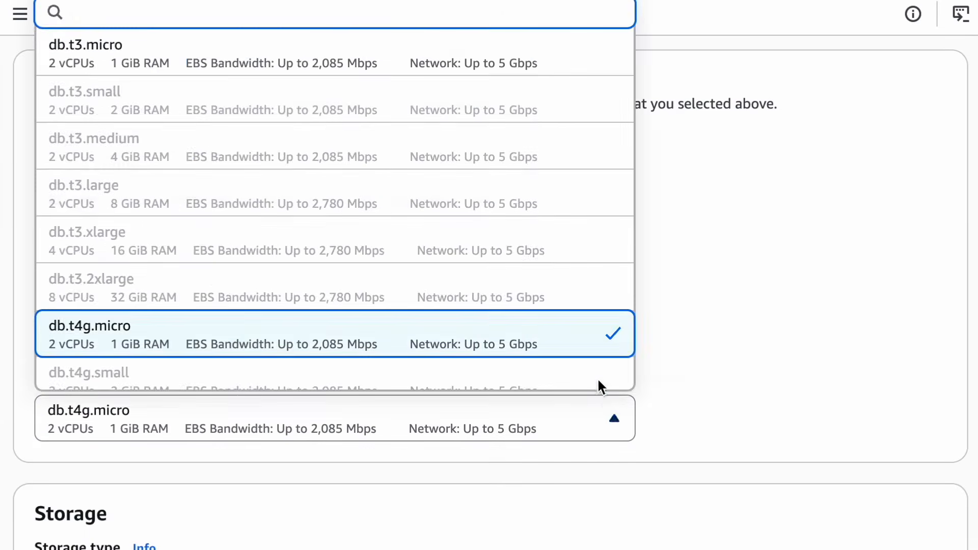
left_click(573, 67)
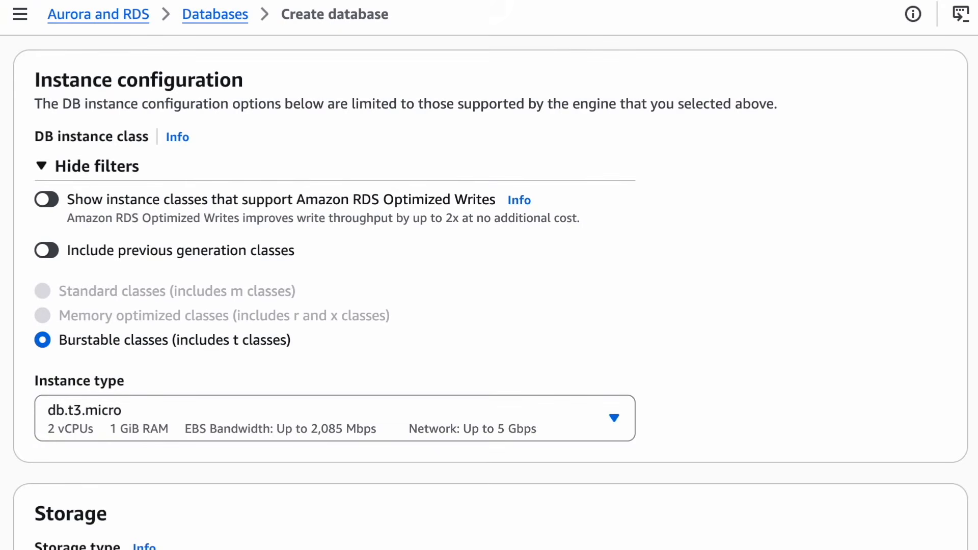
Use the existing rds-vpc security group without an EC2 connection, create the database, and look over its summary page
scroll(490, 305, "down", 20)
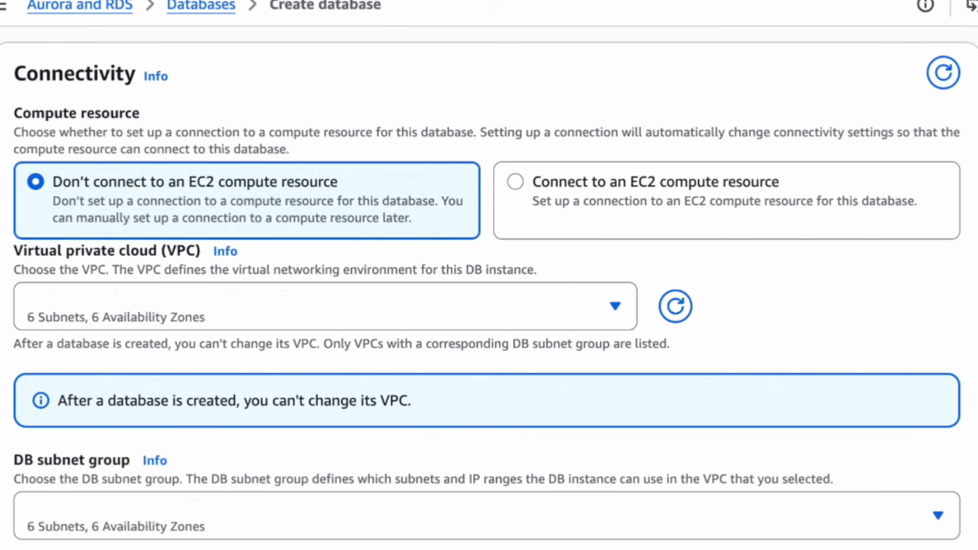
scroll(955, 357, "down", 5)
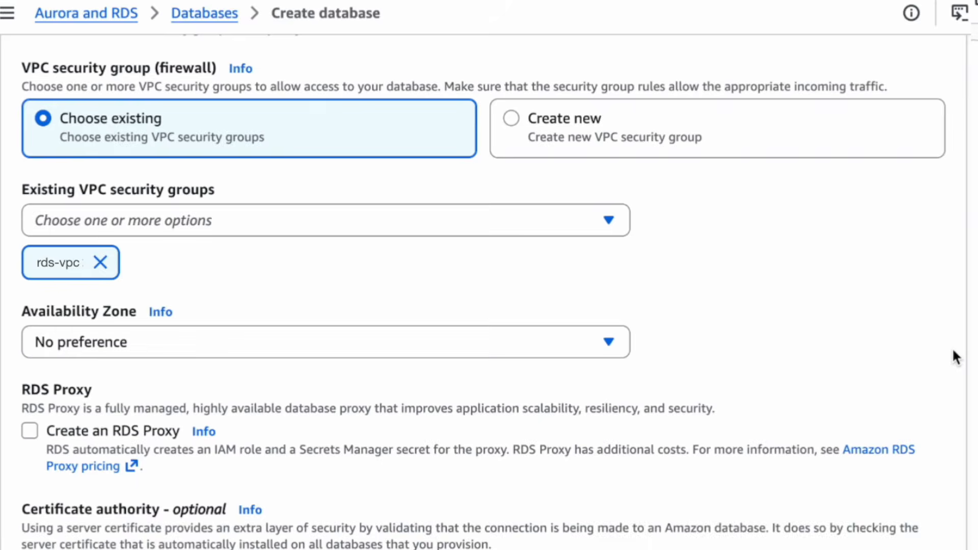
scroll(357, 370, "down", 3)
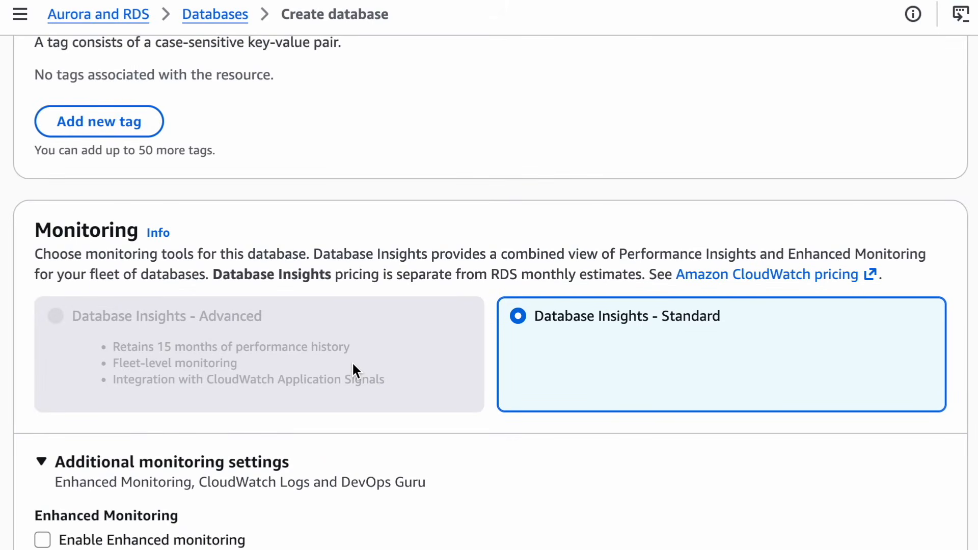
scroll(353, 365, "down", 5)
scroll(353, 370, "down", 3)
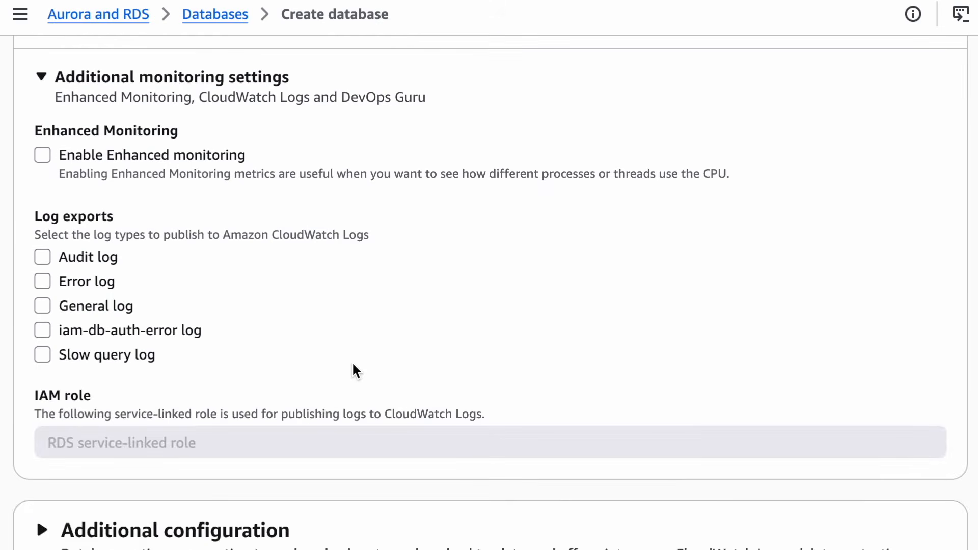
left_click(891, 497)
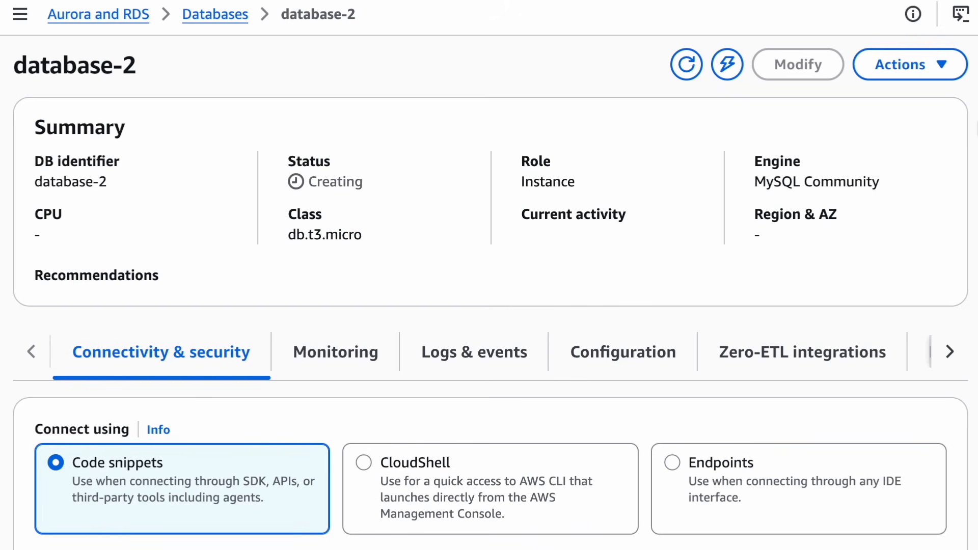
scroll(489, 295, "down", 10)
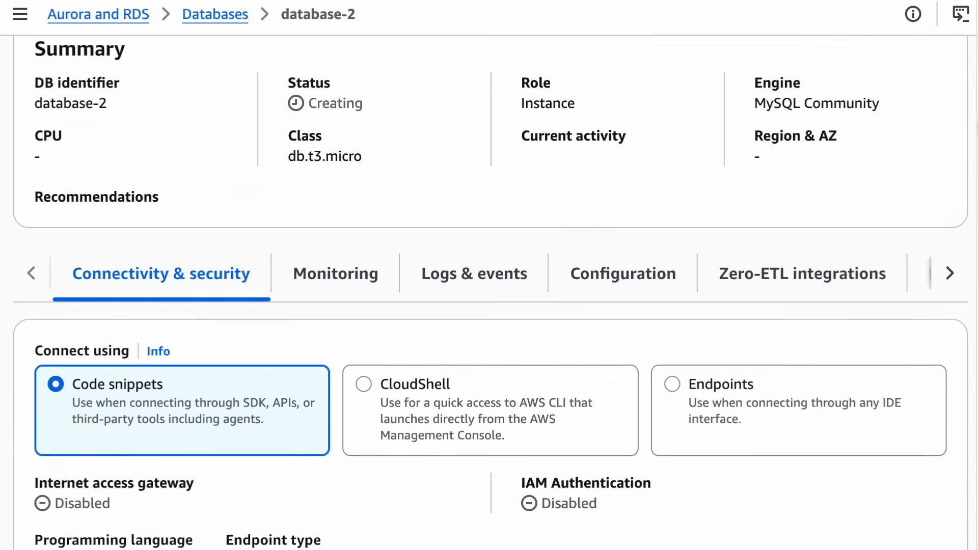
scroll(489, 295, "up", 10)
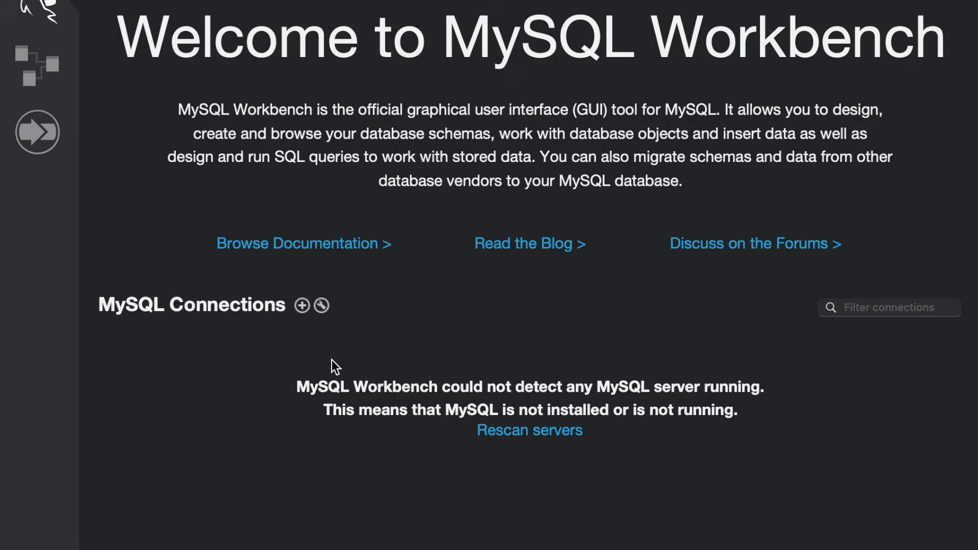
In MySQL Workbench, define a Standard (TCP/IP) connection named RDS with the RDS endpoint, port 3306 and username admin, and open password storage
left_click(302, 305)
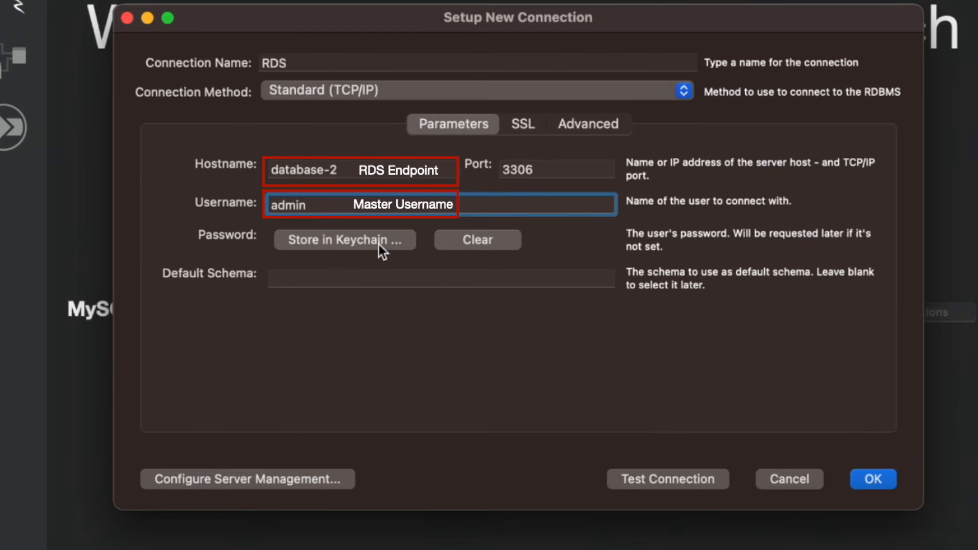
left_click(378, 239)
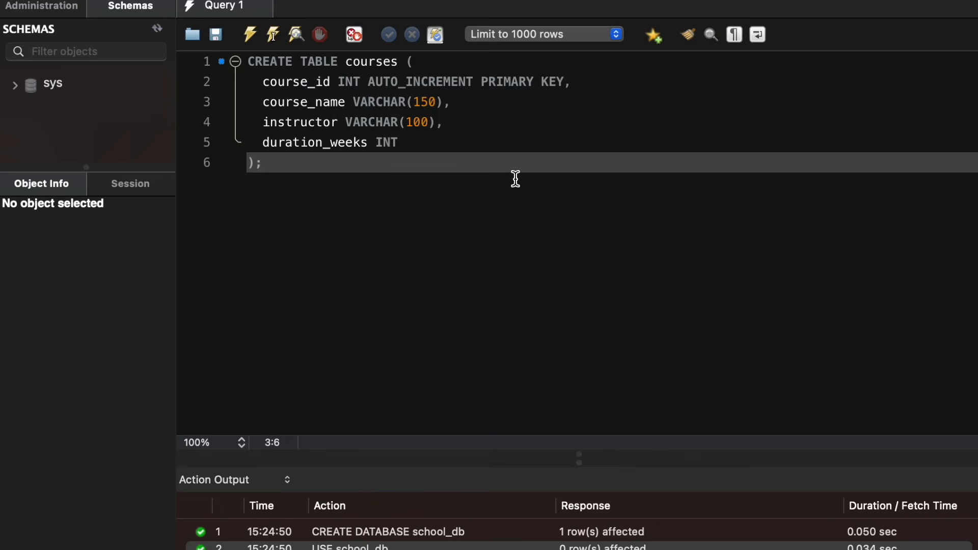
Run a CREATE TABLE statement for courses with auto-increment primary key course_id, course_name VARCHAR(150), instructor VARCHAR(100) and duration_weeks INT
key("Return")
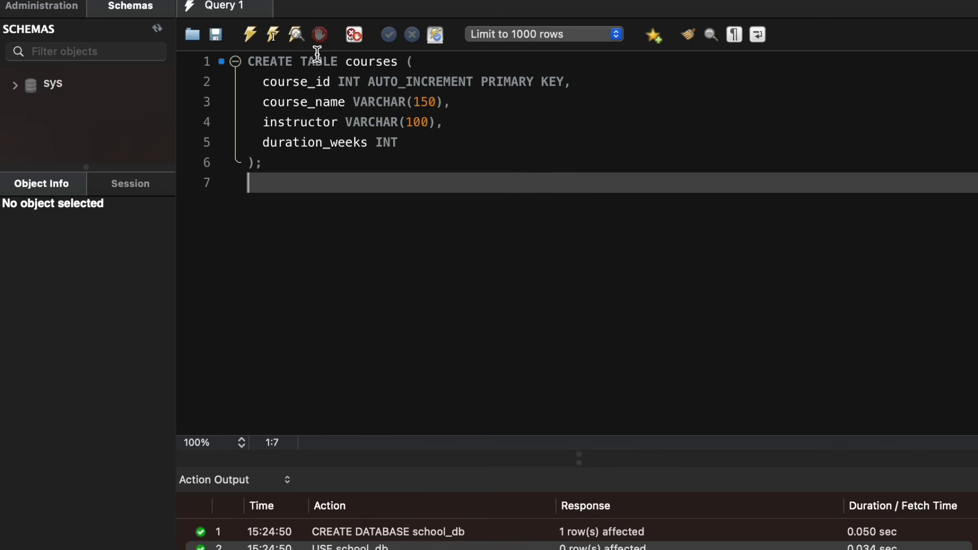
left_click(249, 33)
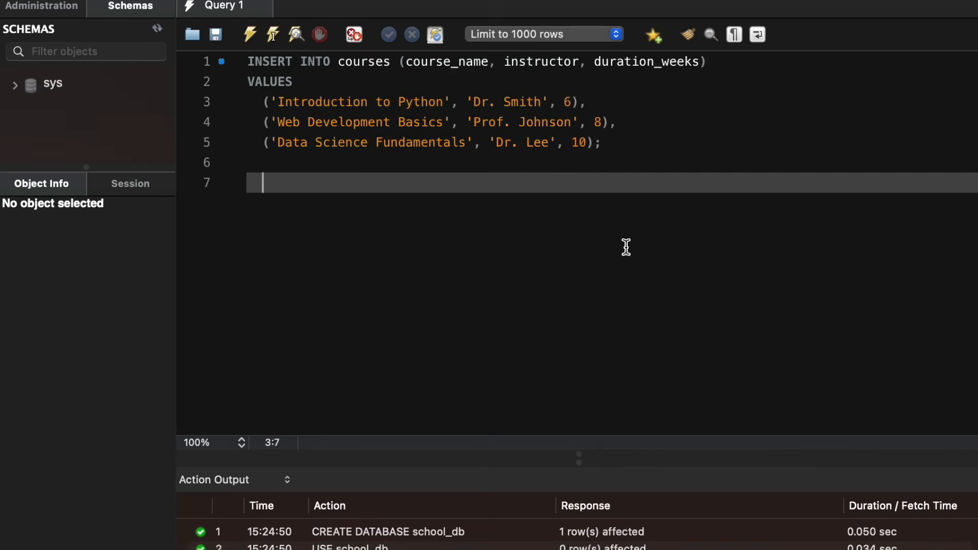
Insert Introduction to Python (6 weeks), Web Development Basics (8) and Data Science Fundamentals (10) with instructors into courses, and select all its rows
key("BackSpace")
key("BackSpace")
type("SELECT * FROM courses;")
key("Return")
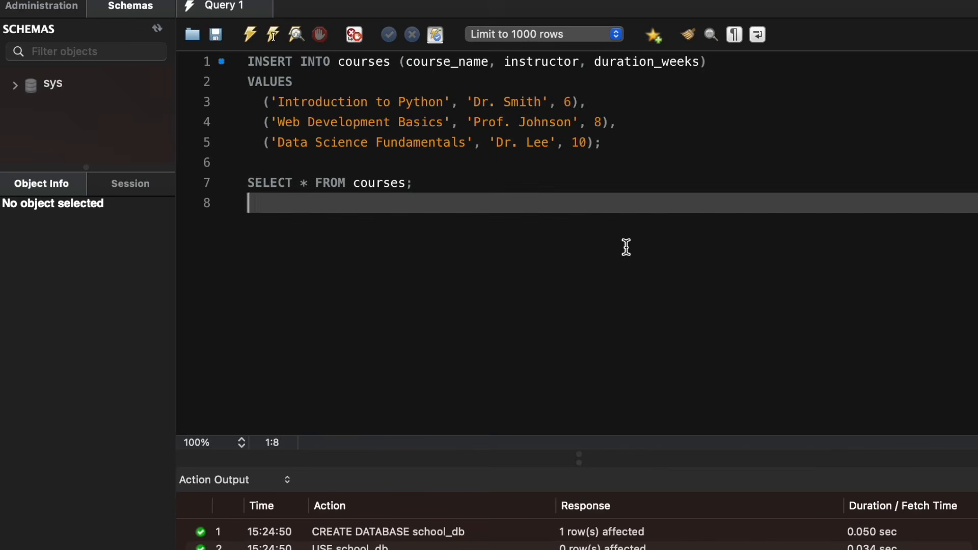
left_click(251, 36)
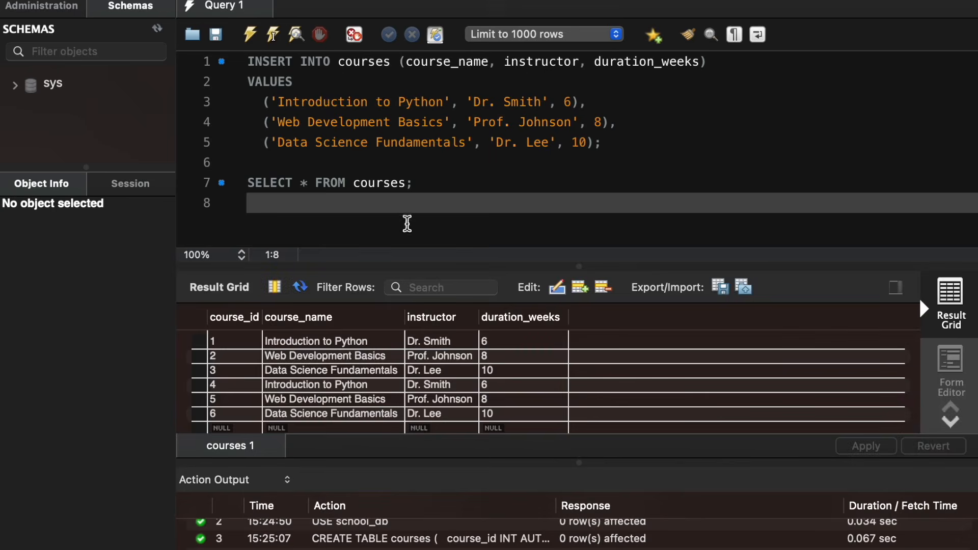
left_click_drag(400, 266, 398, 274)
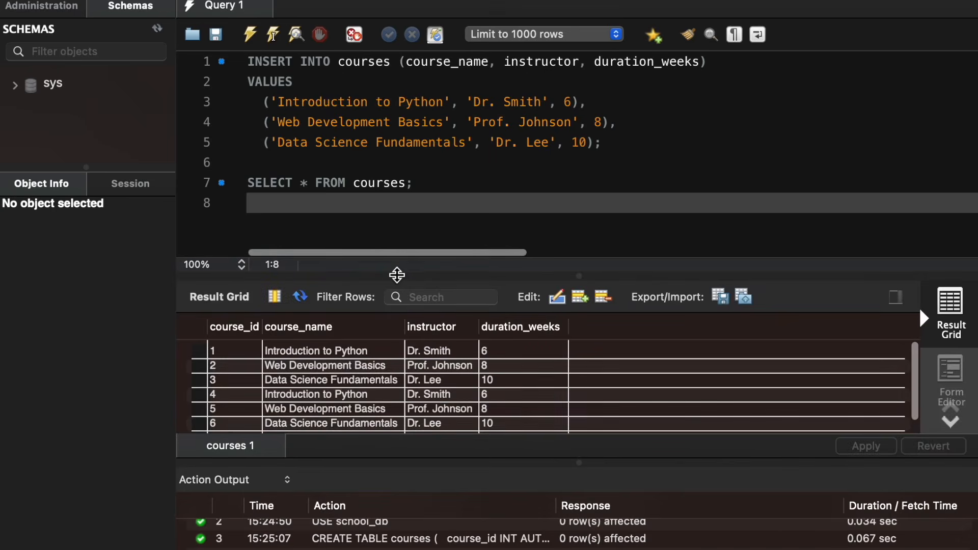